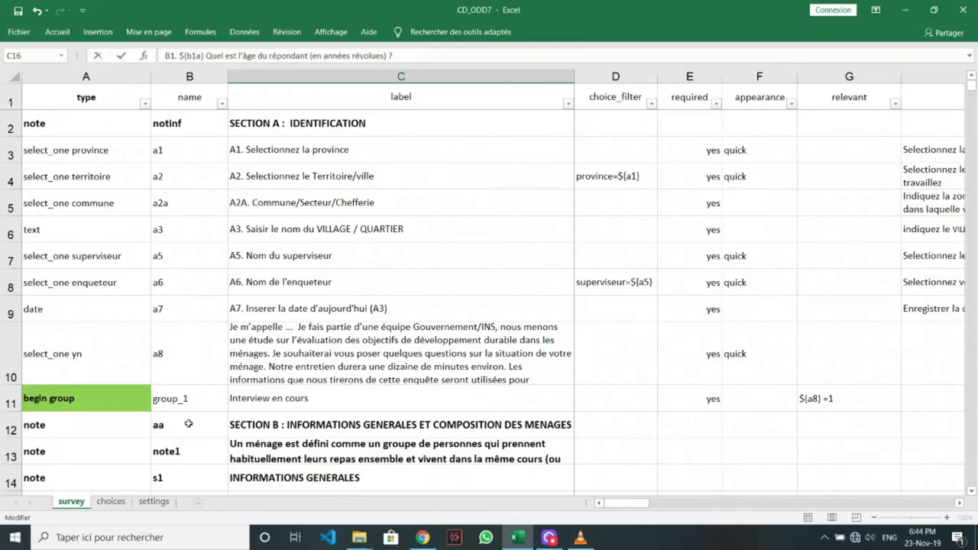
Select the survey sheet's header row and scroll down through the questions and back up.
click(7, 100)
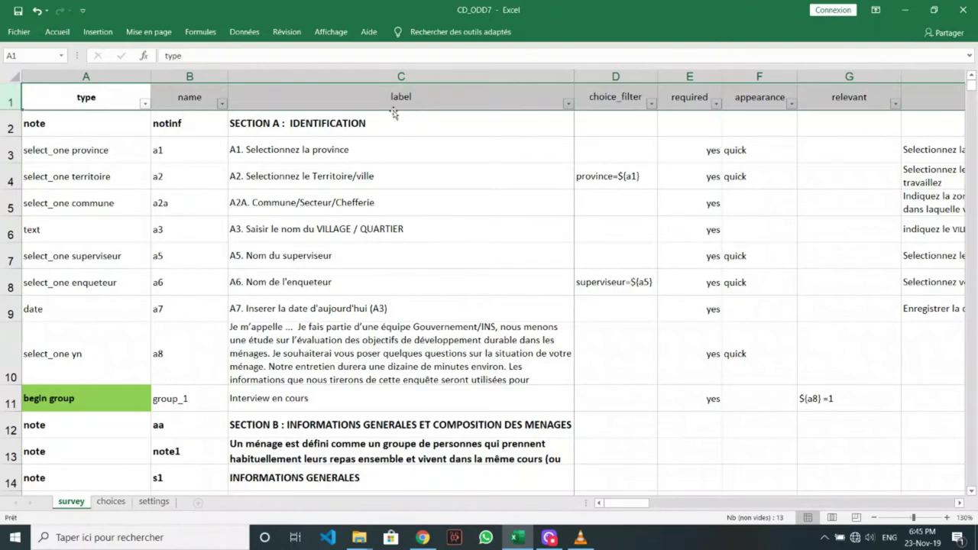
scroll(406, 196, down, 2)
scroll(411, 198, up, 2)
scroll(435, 256, down, 1)
scroll(437, 256, down, 3)
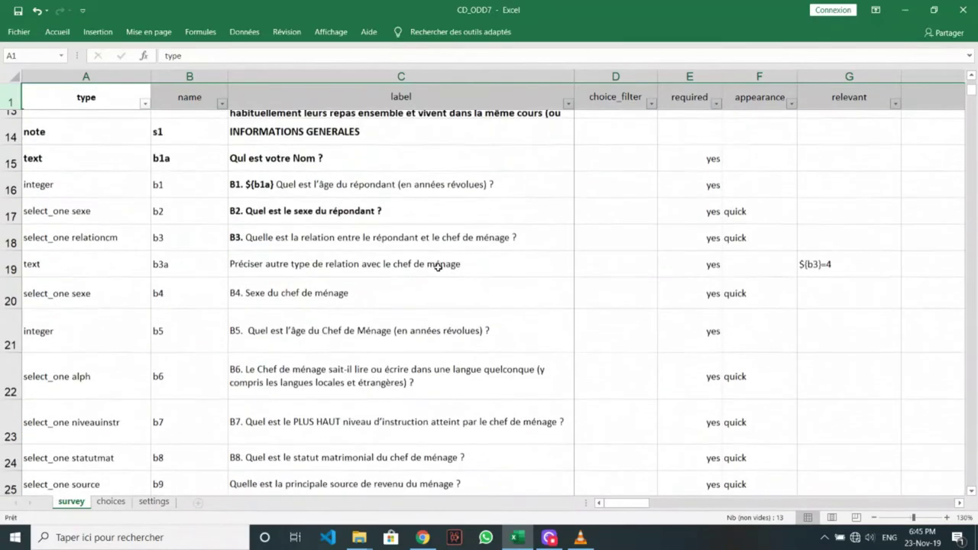
scroll(442, 264, down, 2)
scroll(438, 268, down, 1)
scroll(432, 268, down, 3)
scroll(436, 276, down, 2)
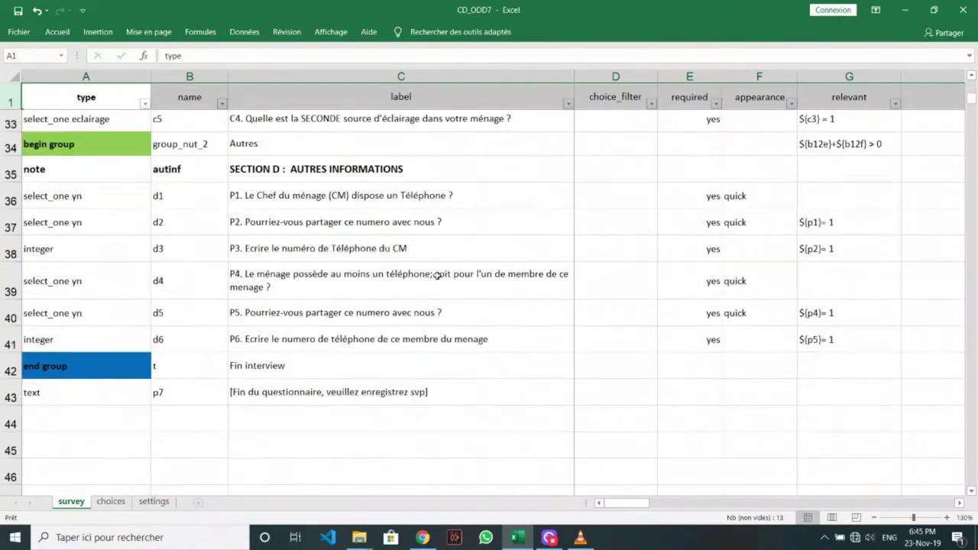
scroll(436, 275, down, 2)
scroll(437, 275, up, 2)
scroll(441, 278, up, 1)
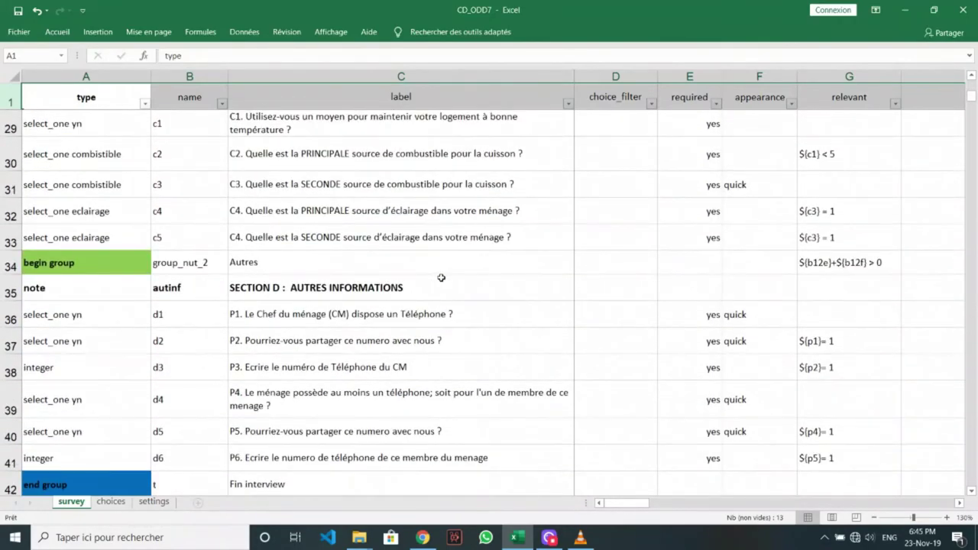
scroll(441, 278, up, 1)
scroll(442, 278, up, 1)
scroll(442, 279, up, 3)
scroll(443, 280, up, 1)
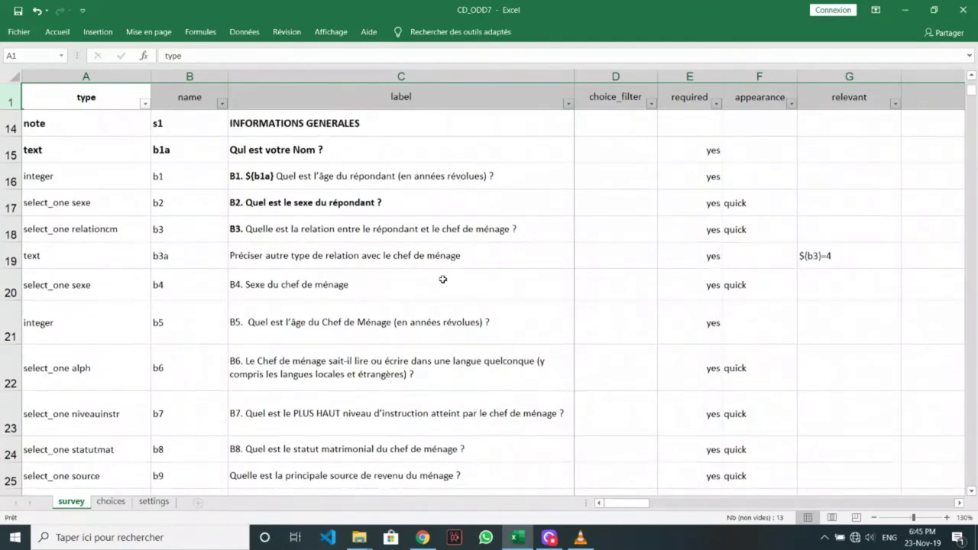
scroll(442, 279, up, 3)
scroll(443, 280, up, 2)
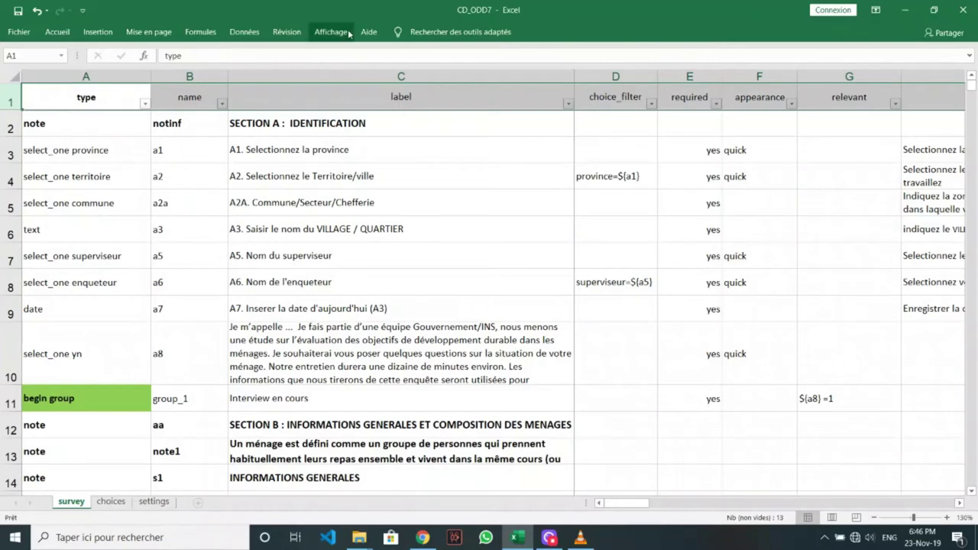
Select the type, name, label and choice_filter columns in turn to inspect them.
click(67, 70)
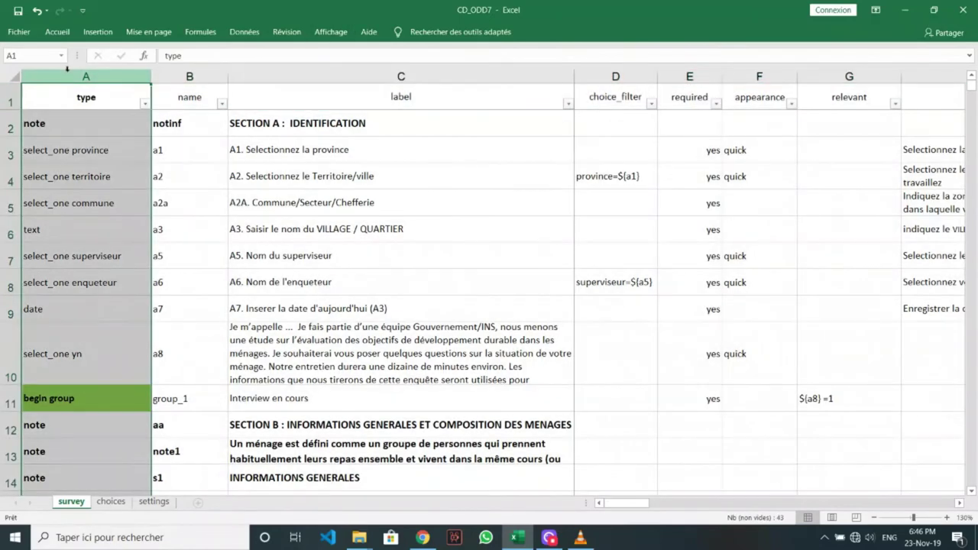
click(197, 73)
click(349, 70)
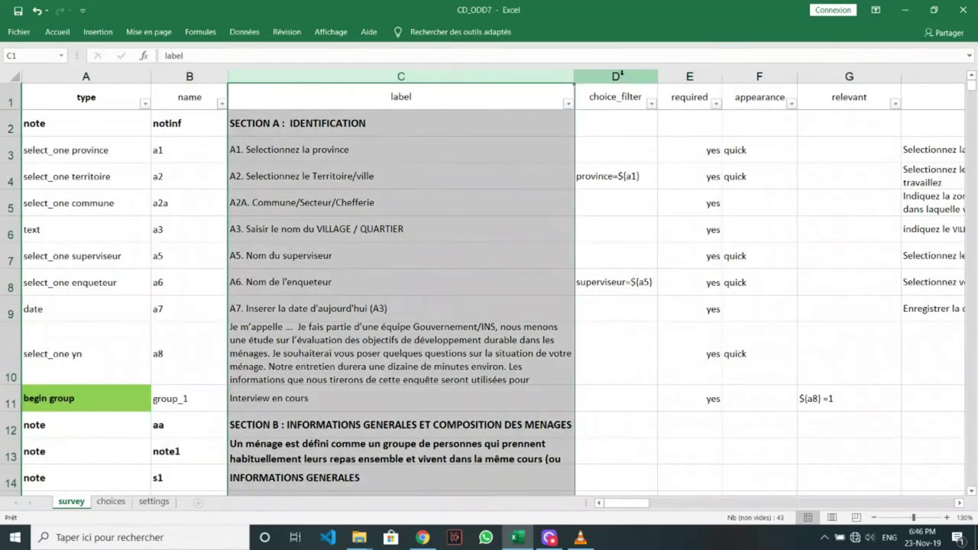
click(618, 76)
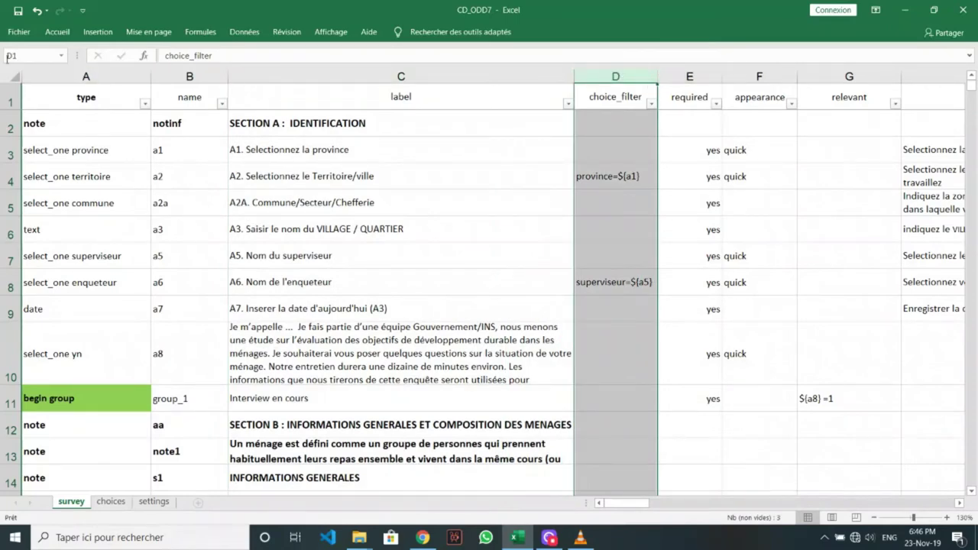
click(86, 75)
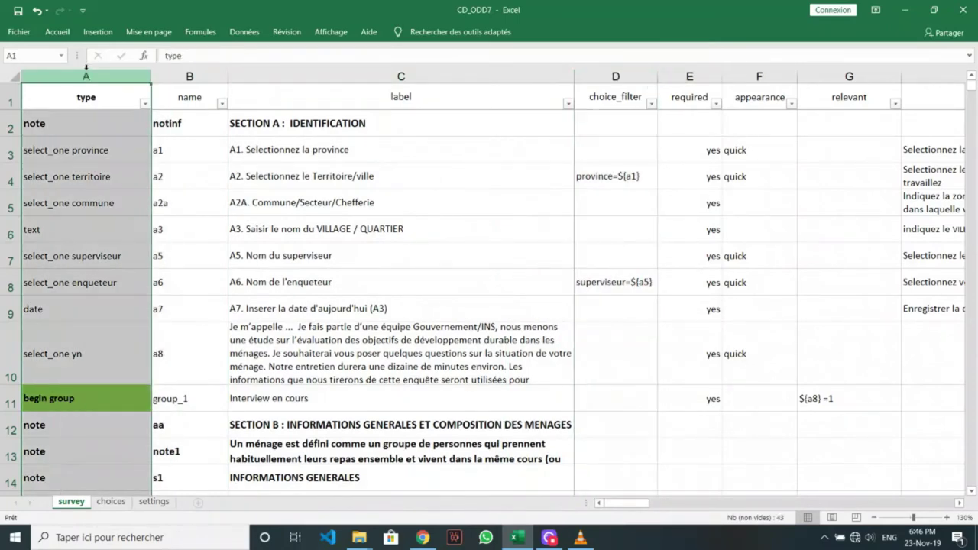
click(200, 73)
click(433, 74)
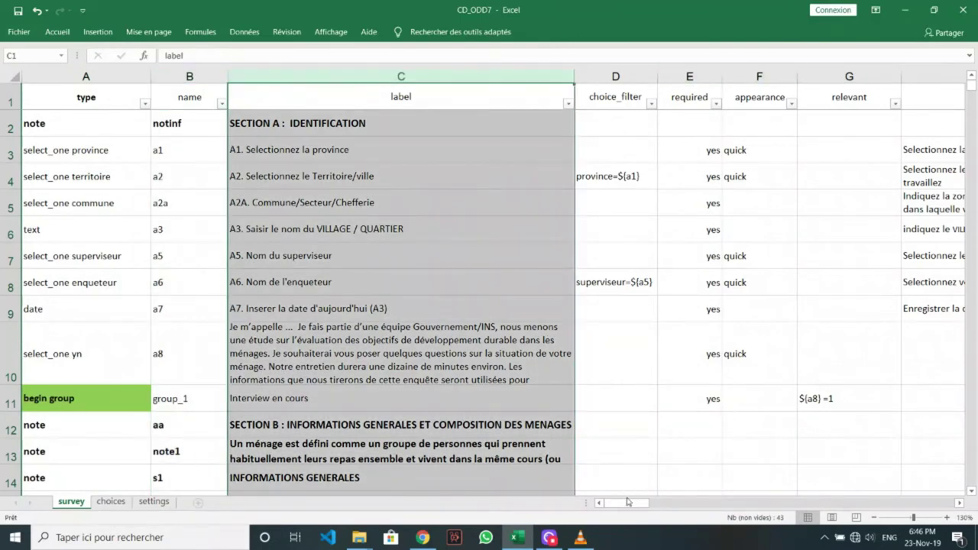
Widen the read_only and default columns, then return the view to the left.
click(960, 506)
click(961, 505)
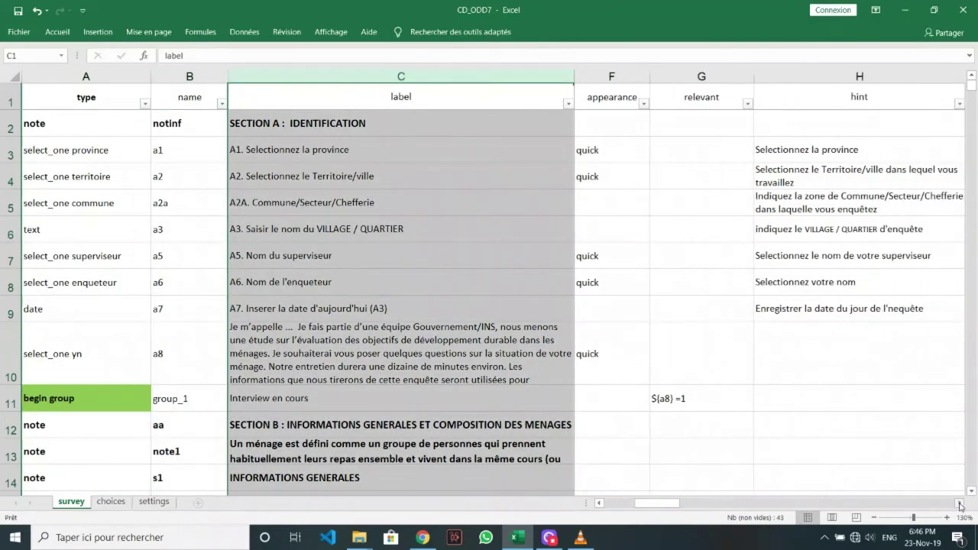
click(961, 506)
click(961, 506)
click(961, 505)
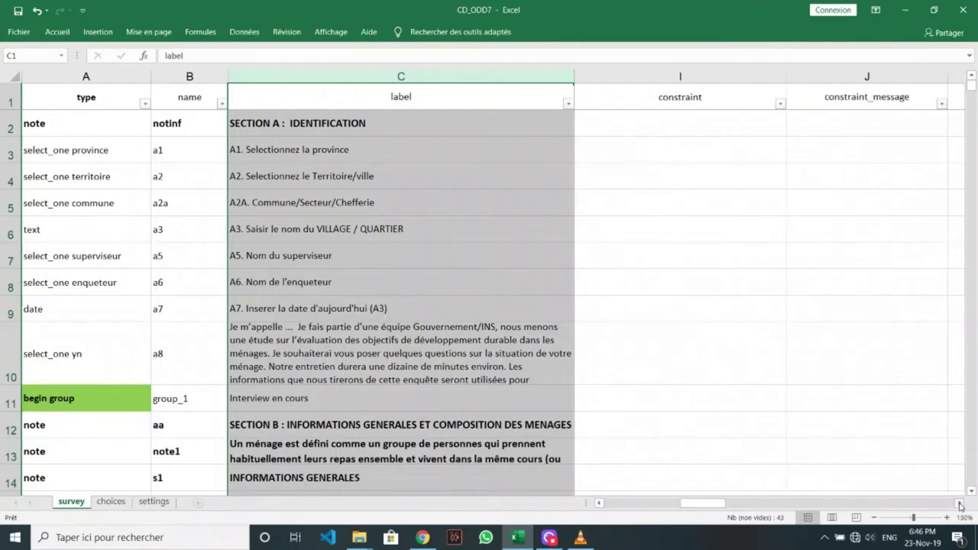
click(960, 506)
click(961, 506)
click(961, 506)
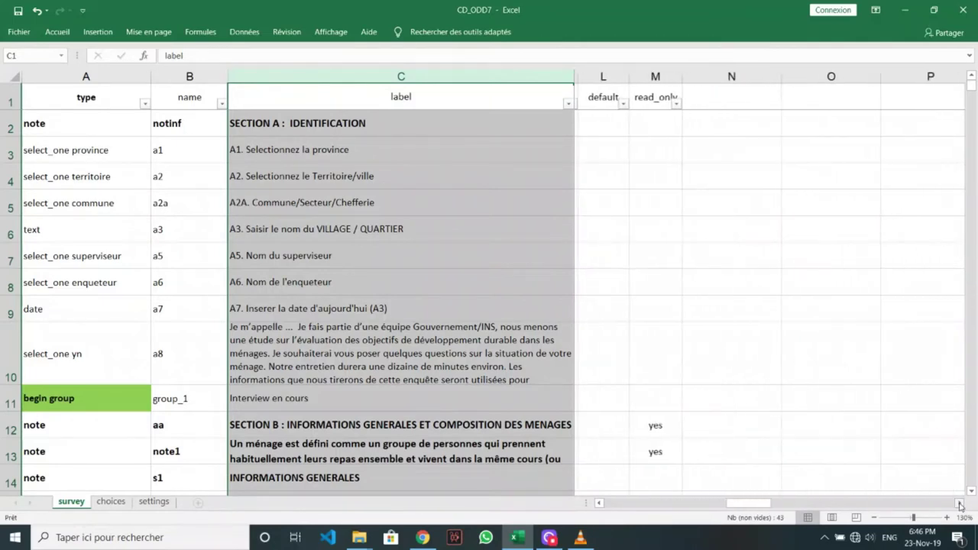
drag(678, 74, 731, 74)
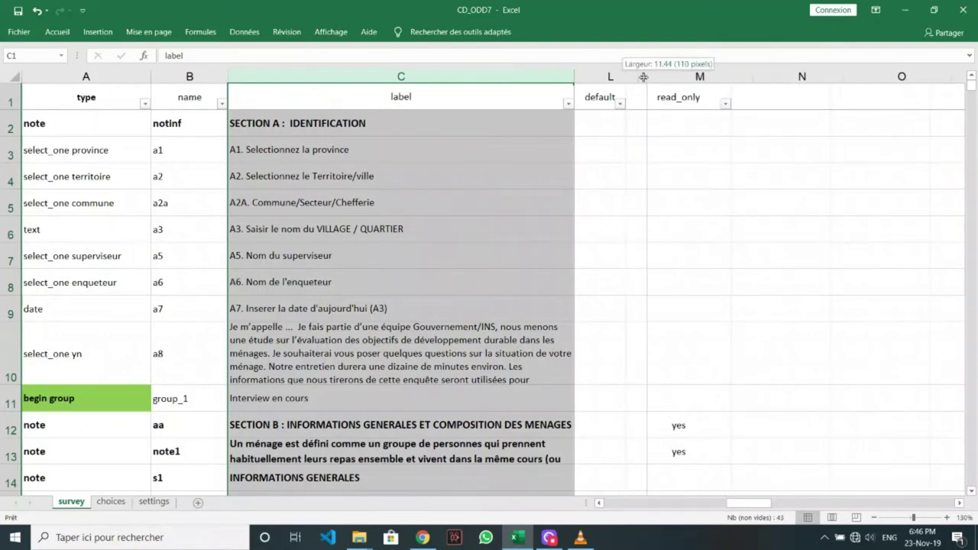
drag(623, 76, 648, 76)
drag(746, 507, 616, 517)
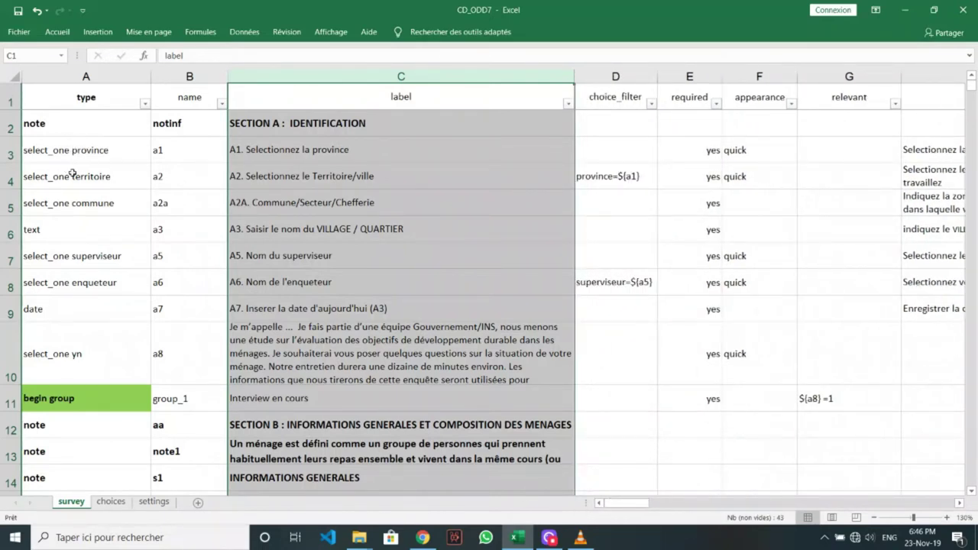
Scroll down the survey rows, then view the choices sheet.
scroll(67, 327, down, 2)
scroll(67, 327, down, 2)
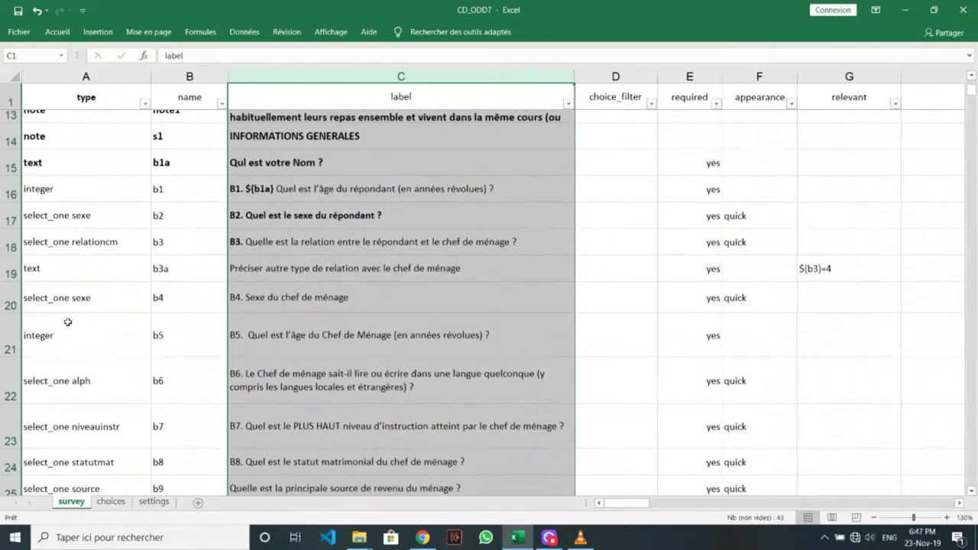
scroll(67, 321, down, 1)
scroll(69, 313, down, 4)
scroll(77, 304, down, 1)
scroll(77, 304, down, 3)
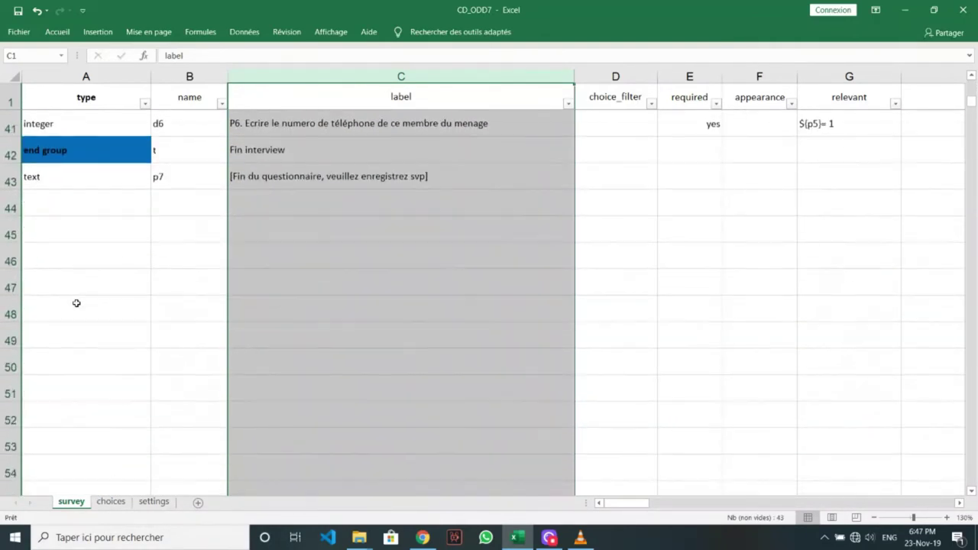
click(110, 502)
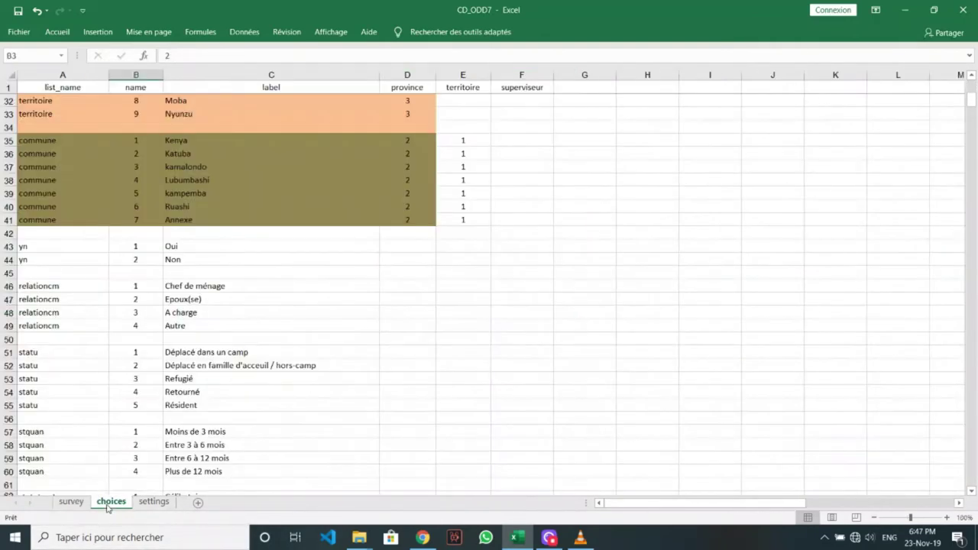
Compare the survey, settings and choices sheets, finishing on the choices sheet.
click(71, 503)
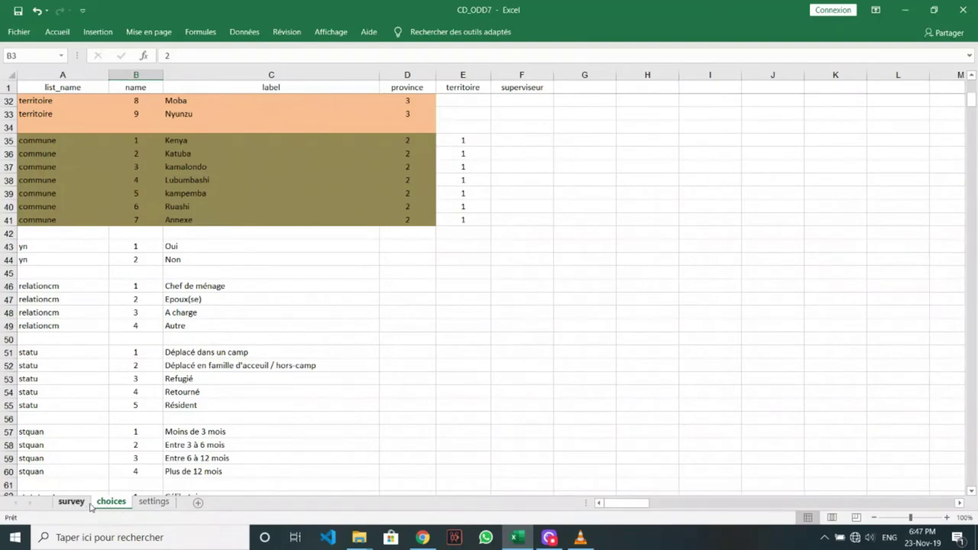
click(149, 502)
click(112, 502)
click(68, 502)
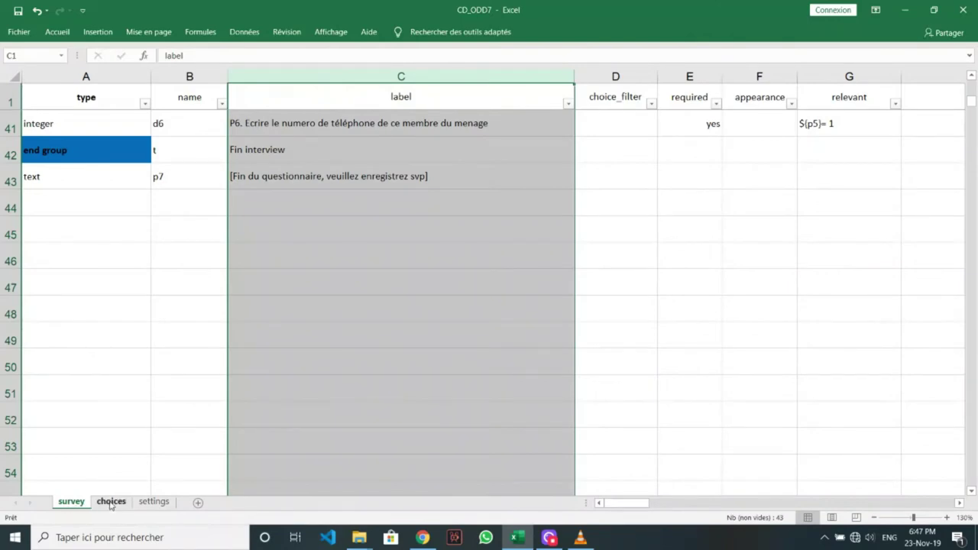
click(111, 503)
click(155, 503)
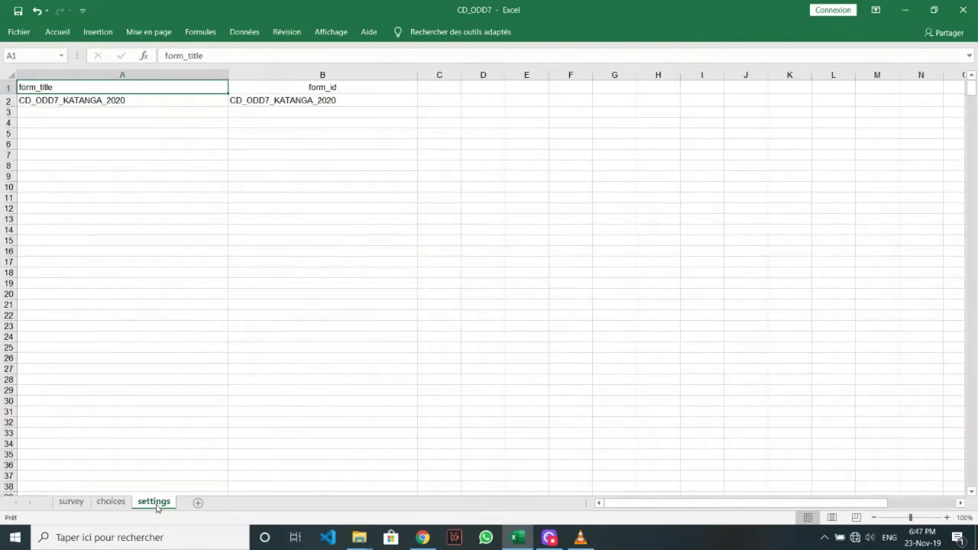
click(109, 502)
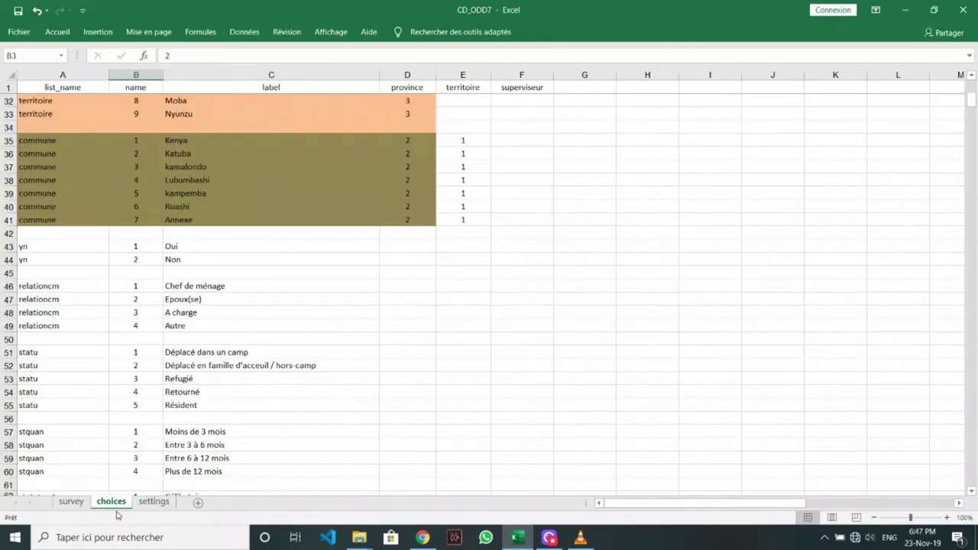
scroll(185, 443, down, 5)
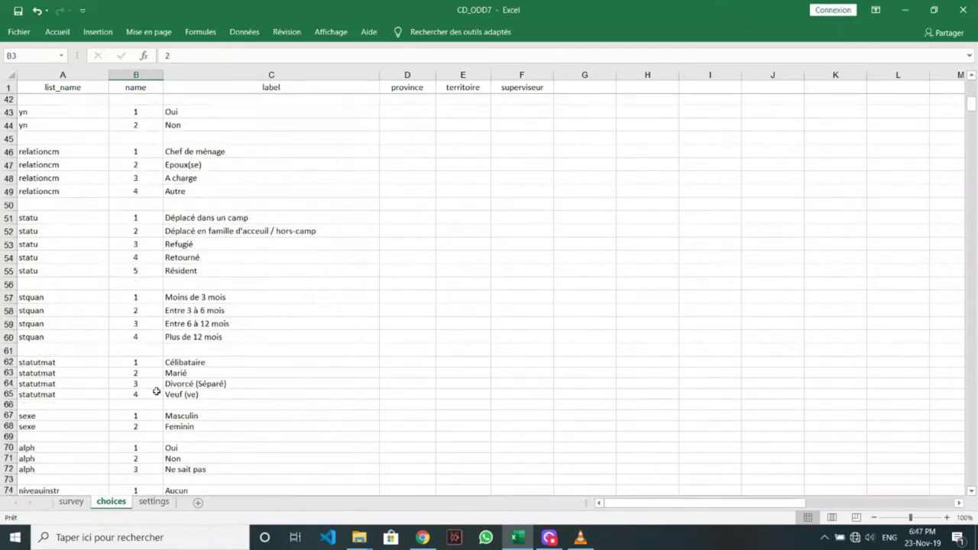
scroll(186, 439, down, 3)
scroll(163, 428, up, 3)
scroll(165, 417, up, 6)
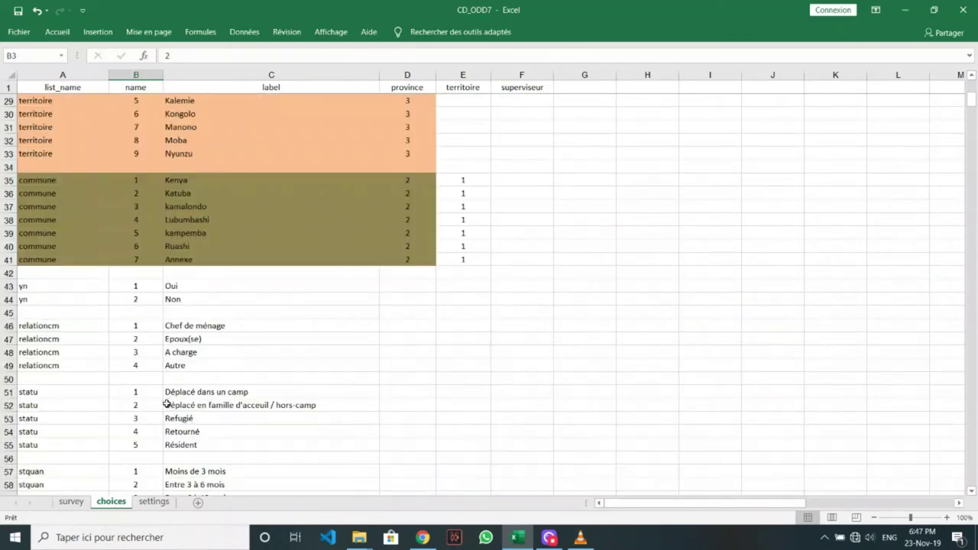
scroll(166, 404, up, 9)
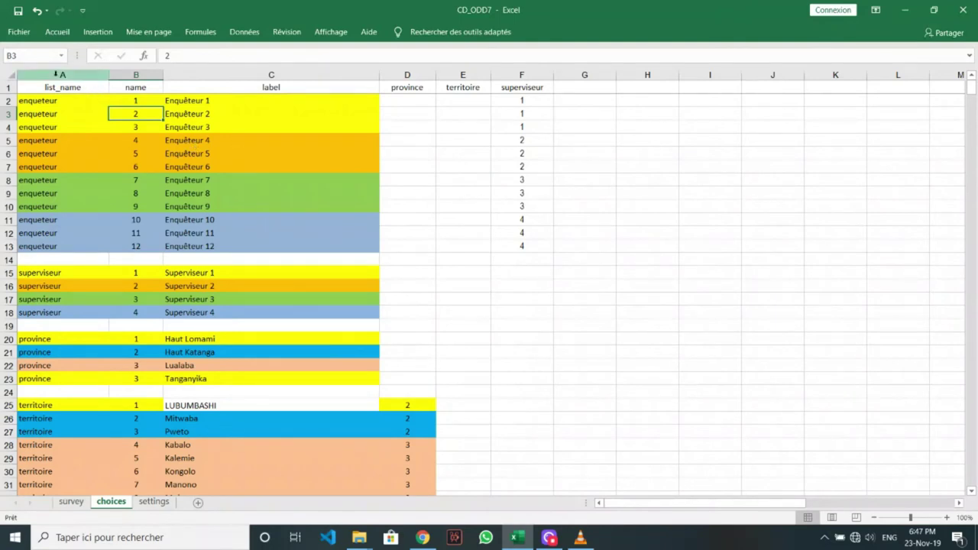
click(57, 75)
click(136, 75)
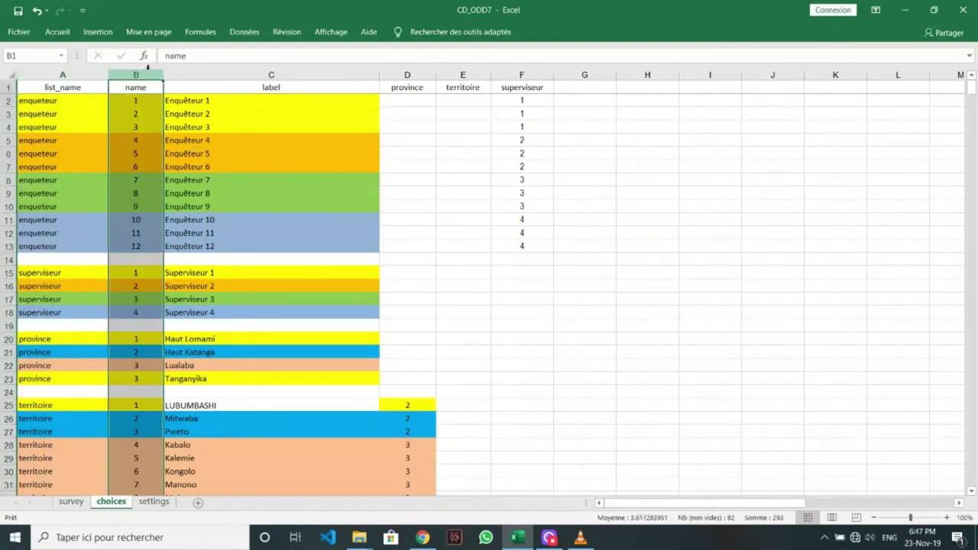
click(60, 74)
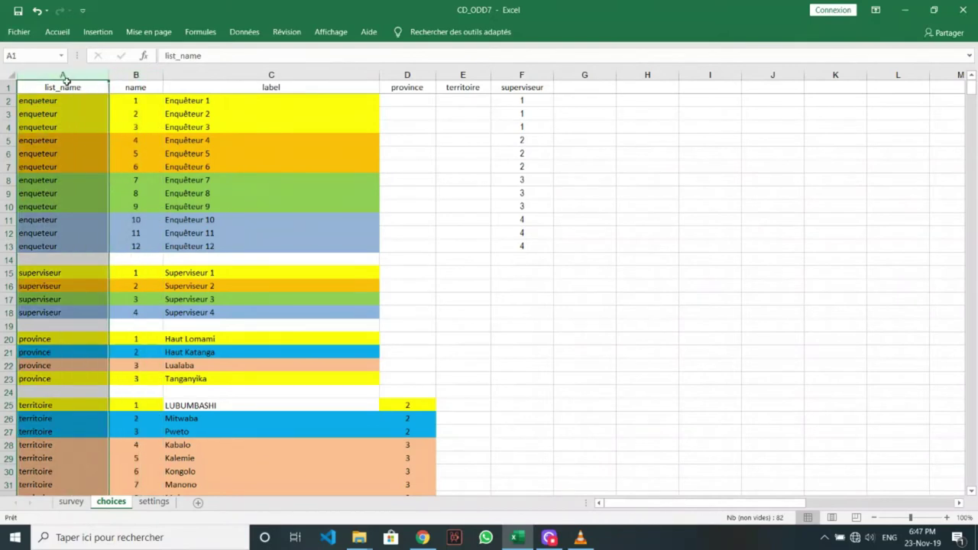
click(134, 74)
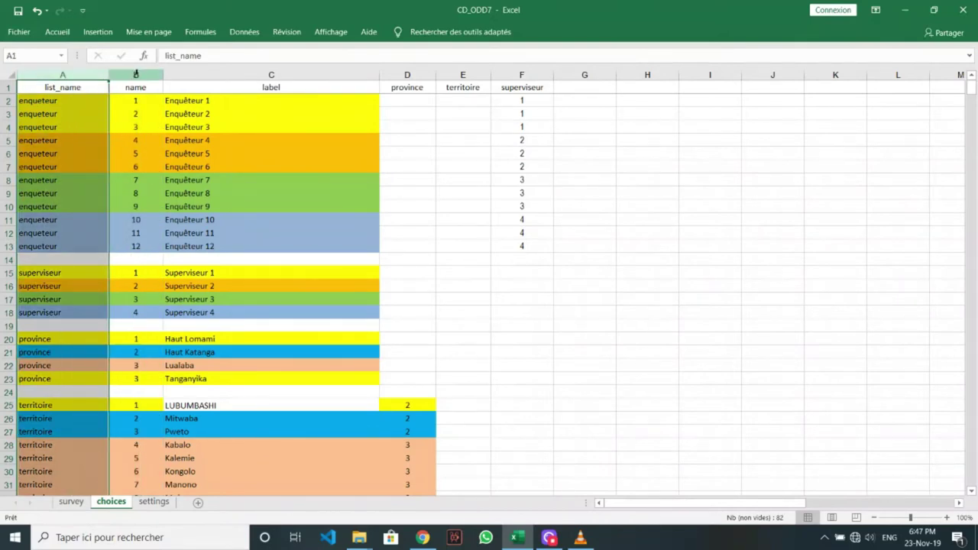
click(136, 74)
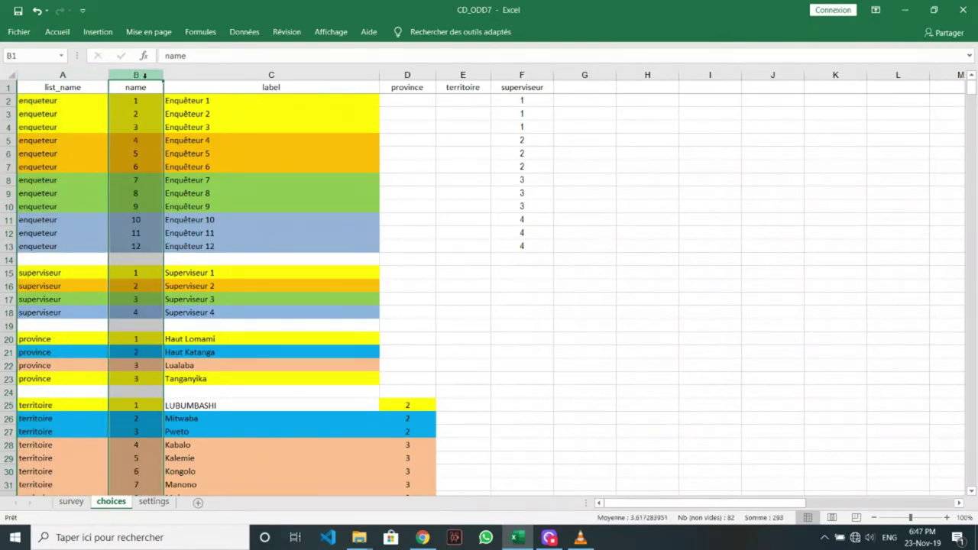
click(260, 75)
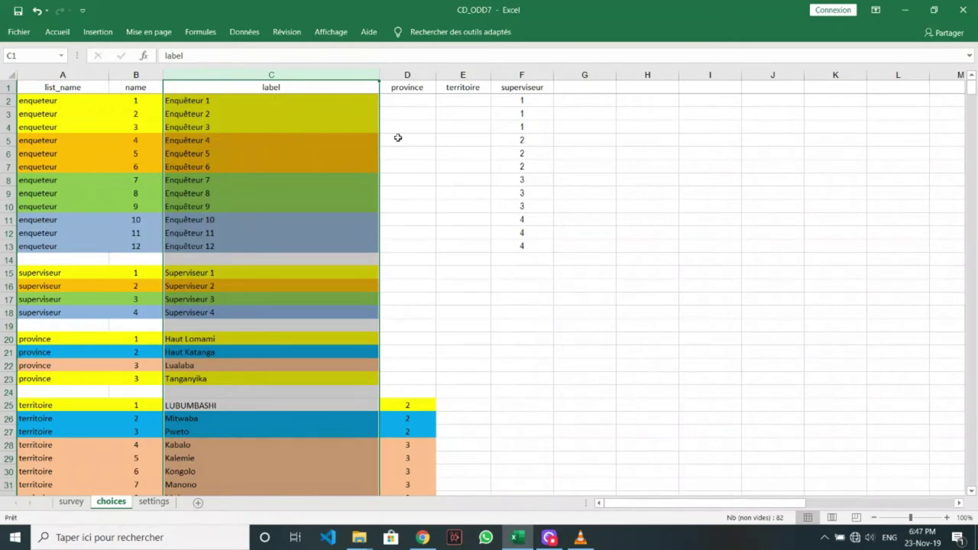
click(405, 74)
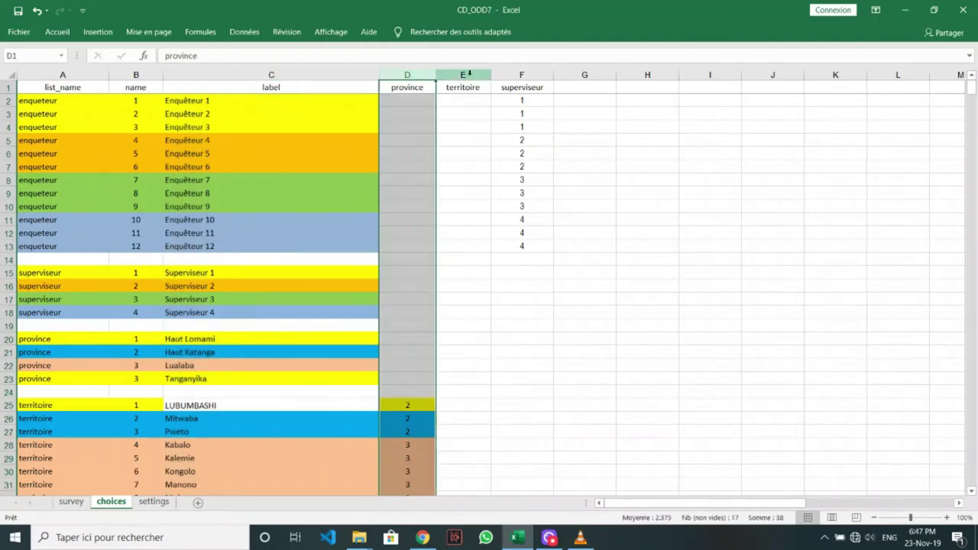
click(462, 74)
click(528, 75)
click(417, 75)
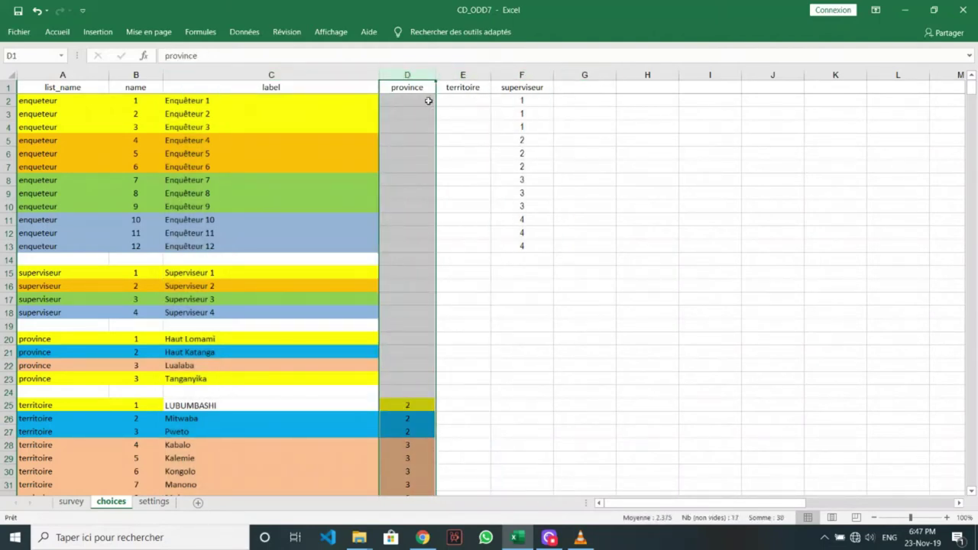
scroll(466, 154, down, 1)
scroll(465, 154, down, 4)
scroll(466, 153, down, 1)
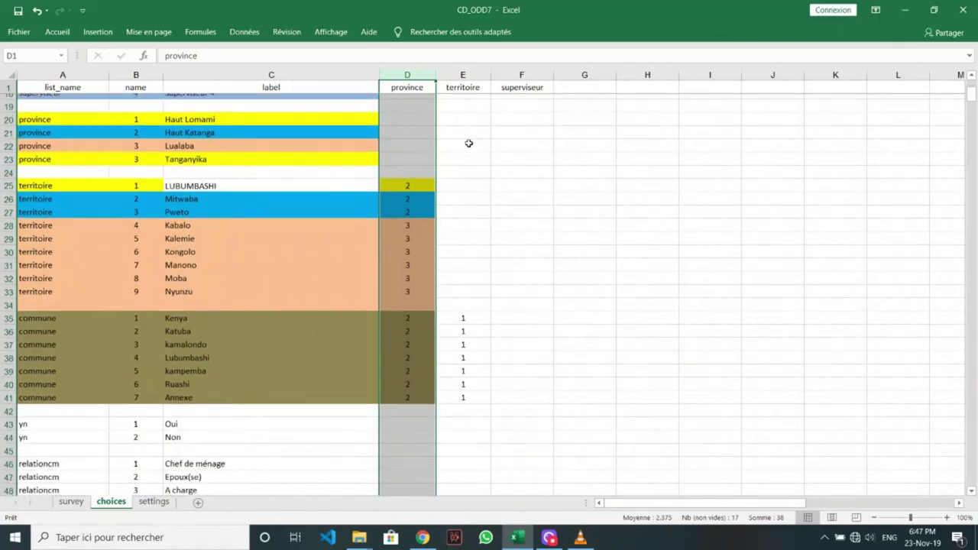
scroll(465, 154, down, 1)
scroll(465, 153, down, 2)
scroll(397, 206, down, 1)
scroll(313, 334, up, 6)
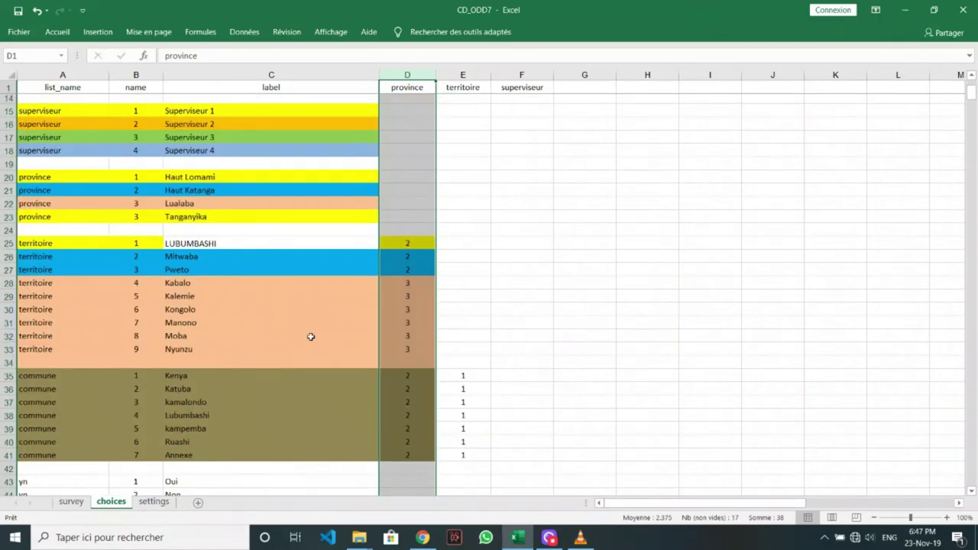
scroll(297, 347, up, 5)
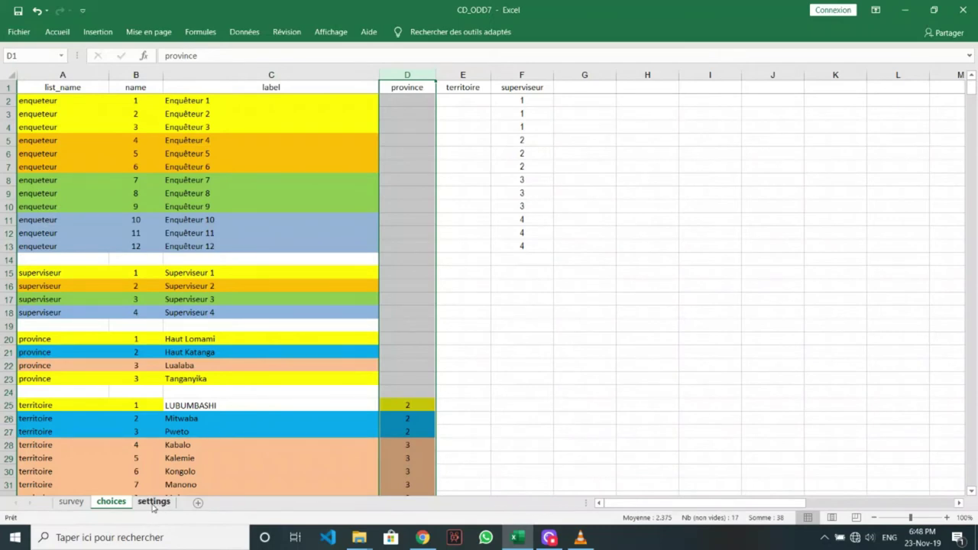
On the settings sheet, check form_title and form_id both read CD_ODD7_KATANGA_2020.
click(154, 502)
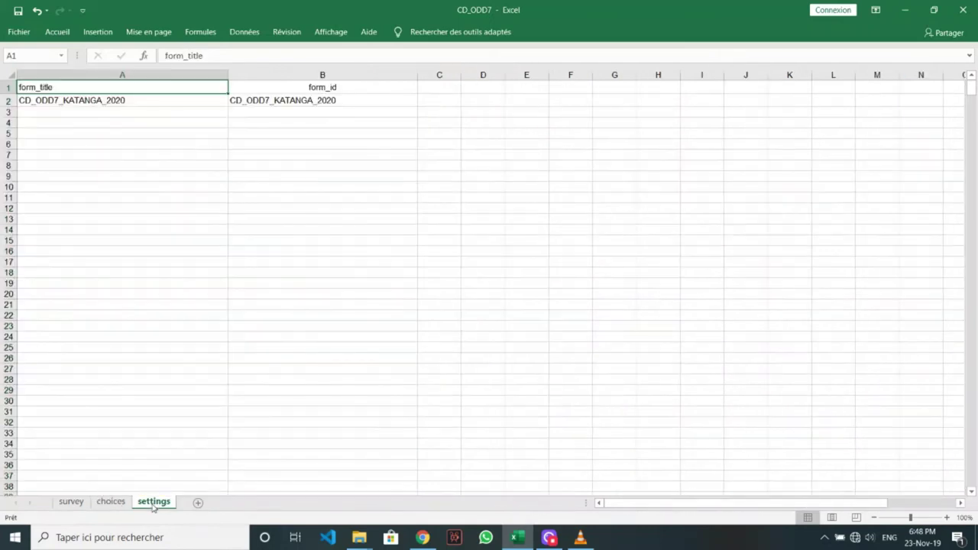
click(73, 74)
click(369, 74)
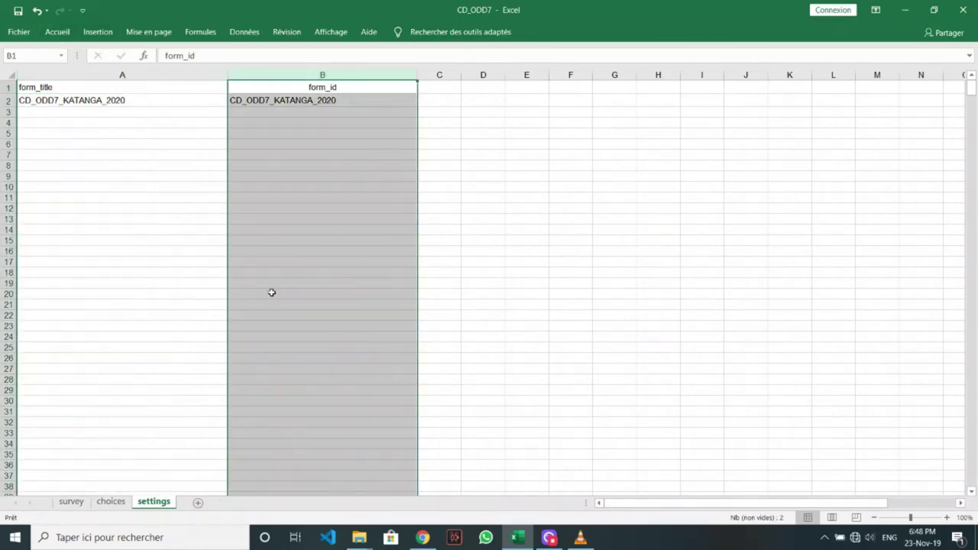
click(141, 101)
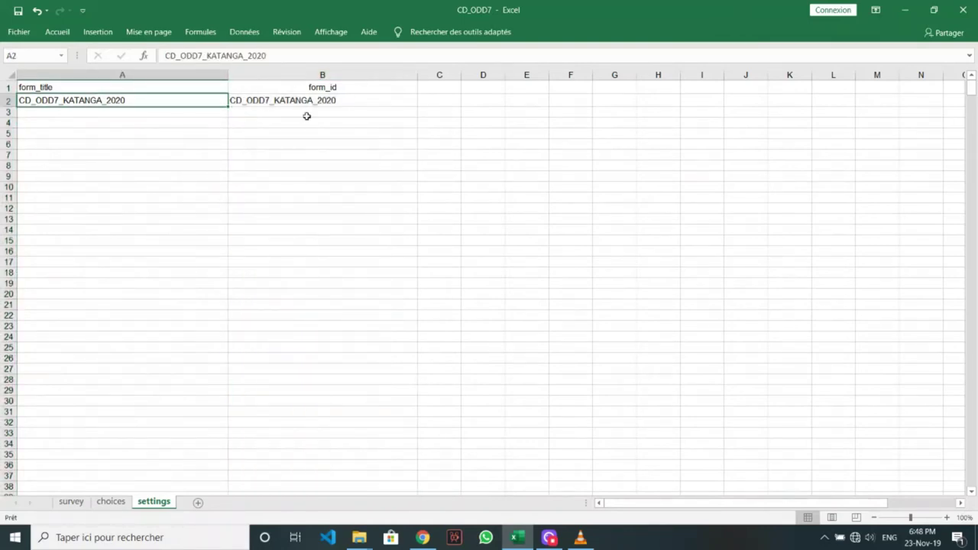
click(379, 102)
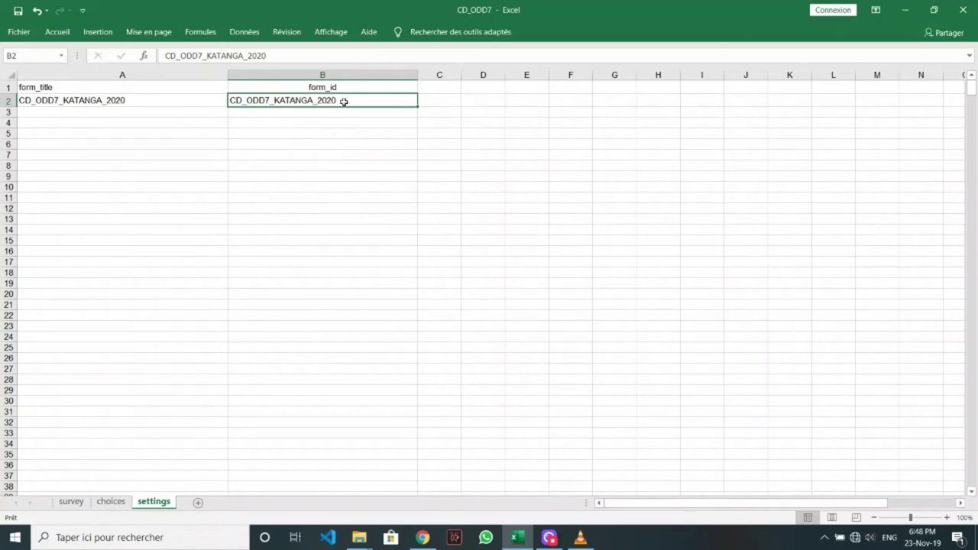
double_click(150, 103)
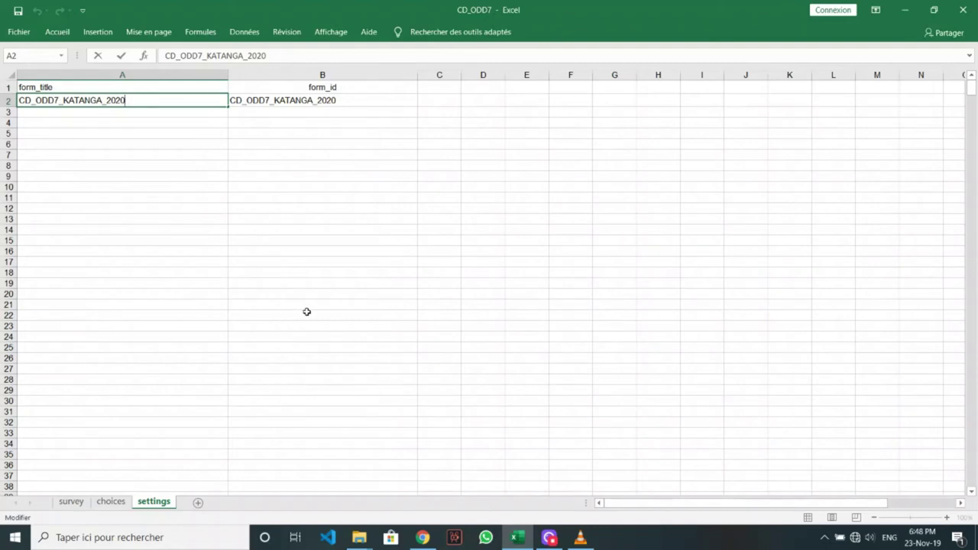
Return to the survey sheet and scroll down to the closing p7 note and back up.
click(113, 502)
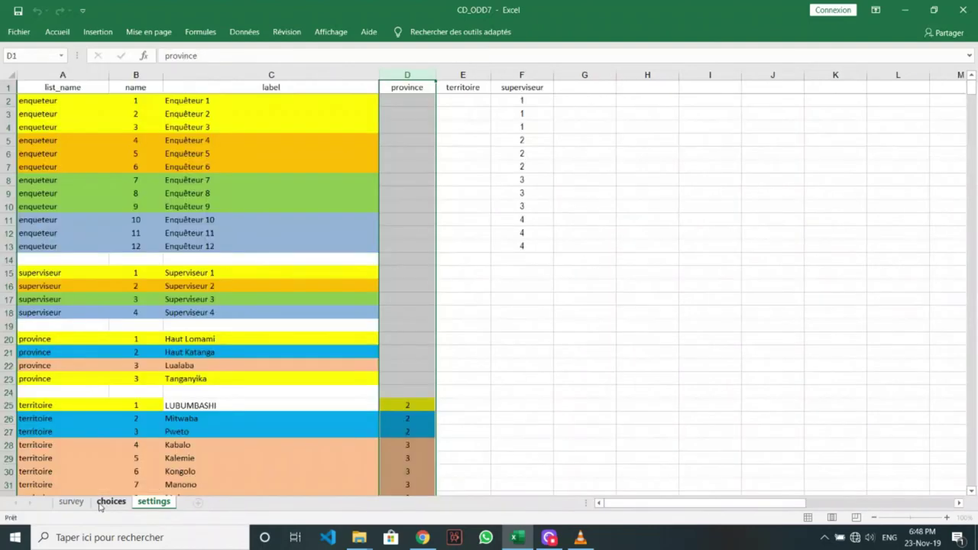
click(71, 502)
scroll(377, 196, up, 5)
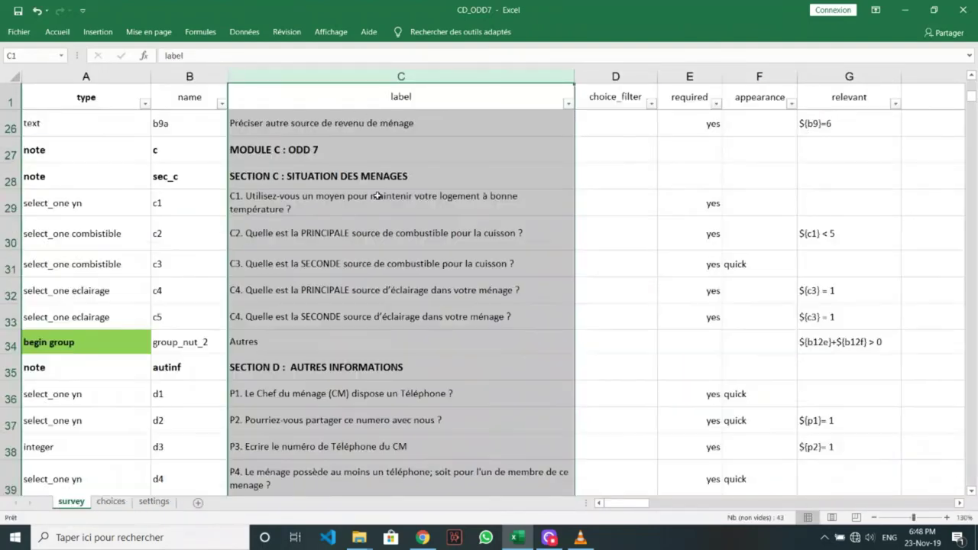
scroll(373, 220, up, 8)
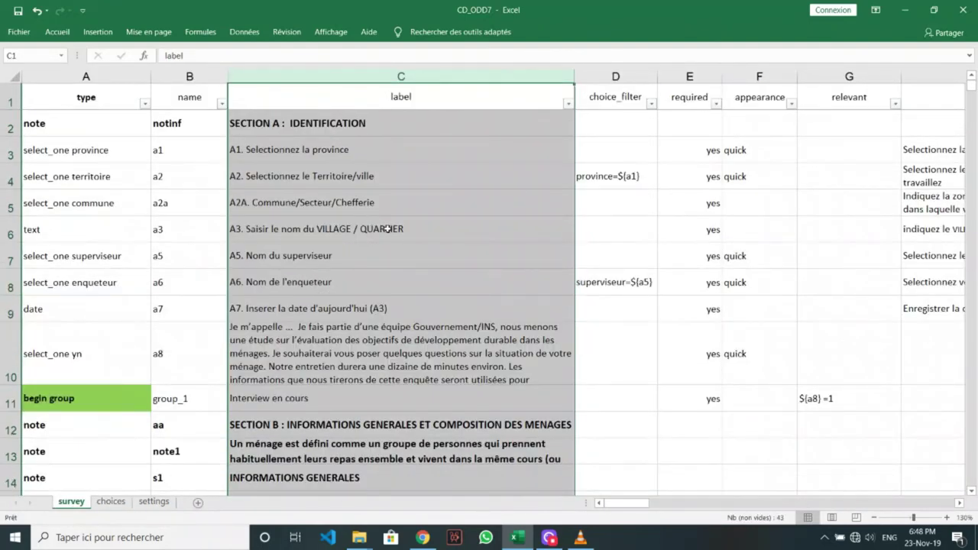
scroll(388, 229, down, 4)
scroll(388, 229, down, 1)
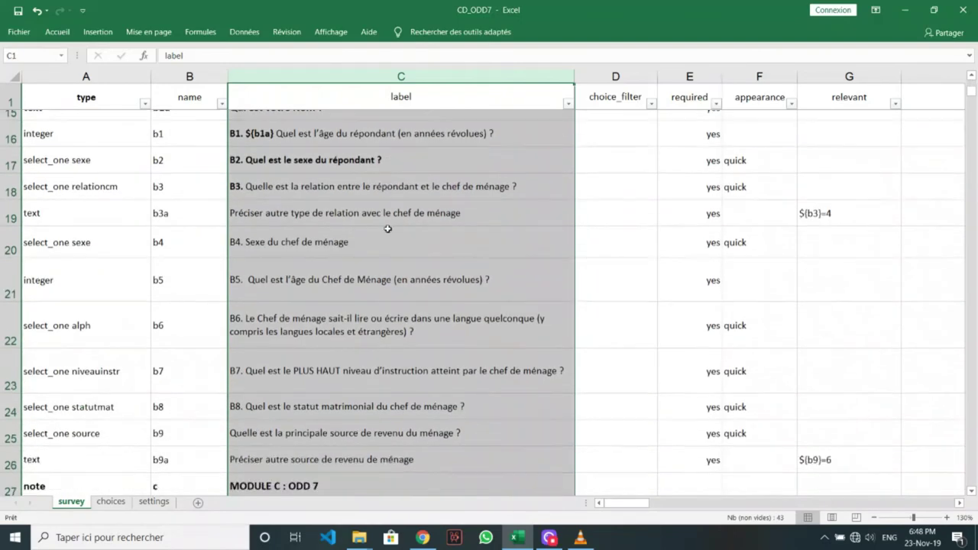
scroll(389, 228, down, 1)
scroll(389, 228, down, 2)
scroll(388, 229, down, 2)
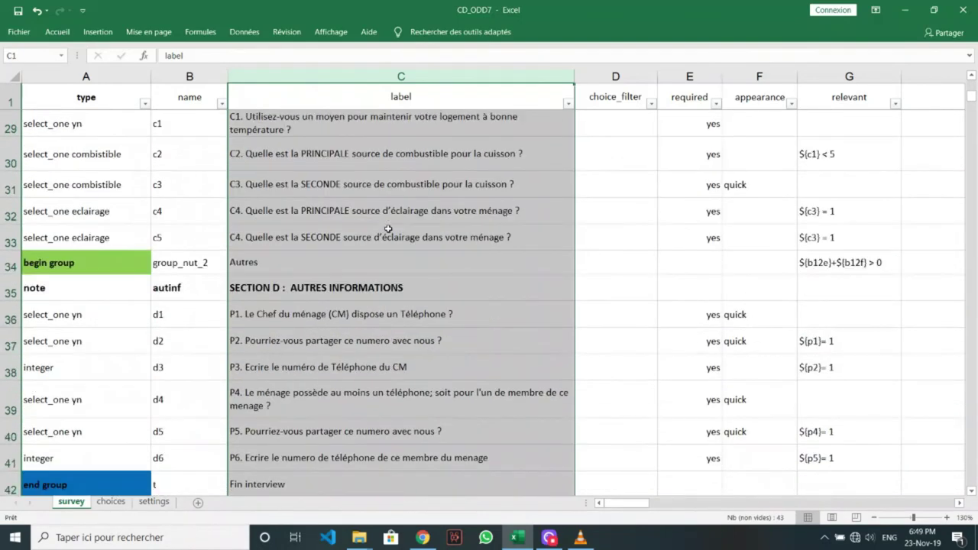
scroll(389, 228, down, 1)
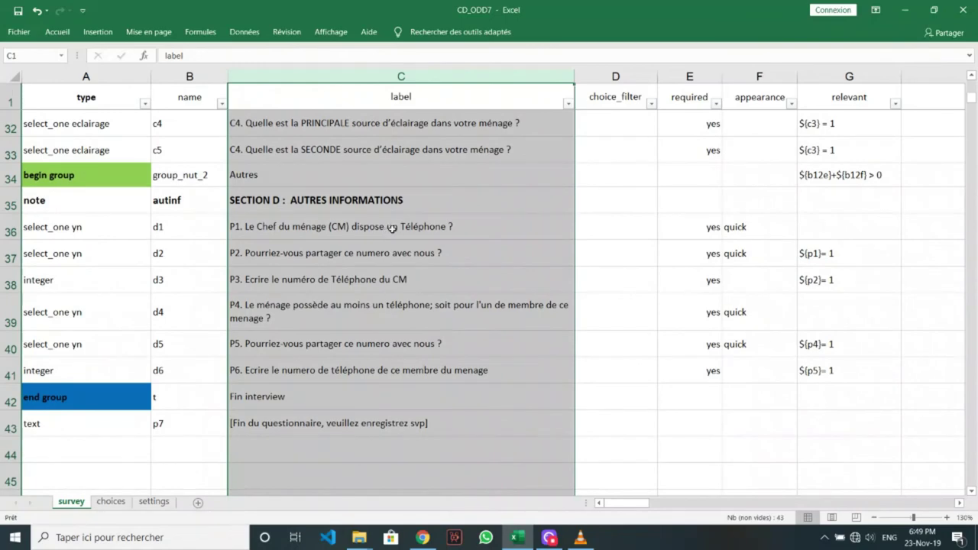
scroll(401, 228, up, 5)
scroll(413, 228, up, 5)
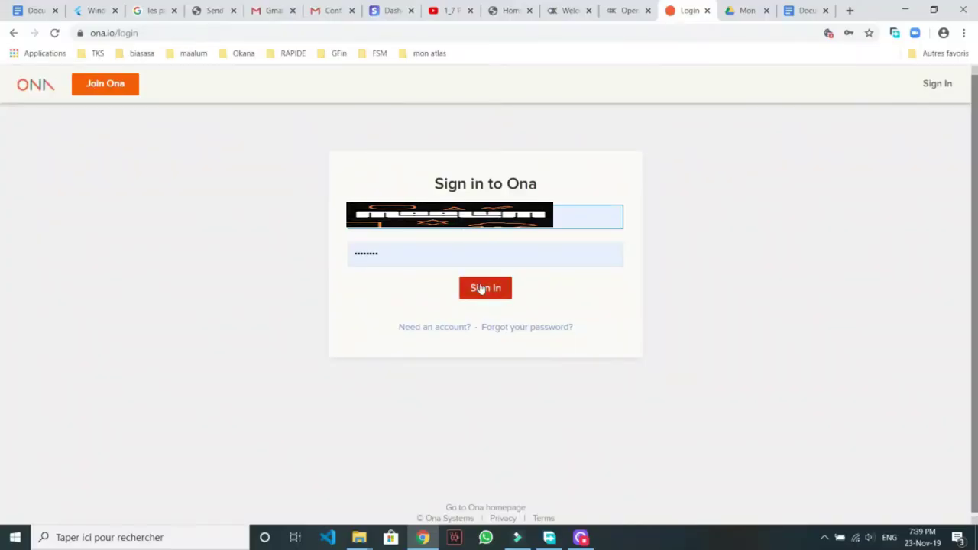
Sign in to Ona with the already filled-in username and password.
click(483, 295)
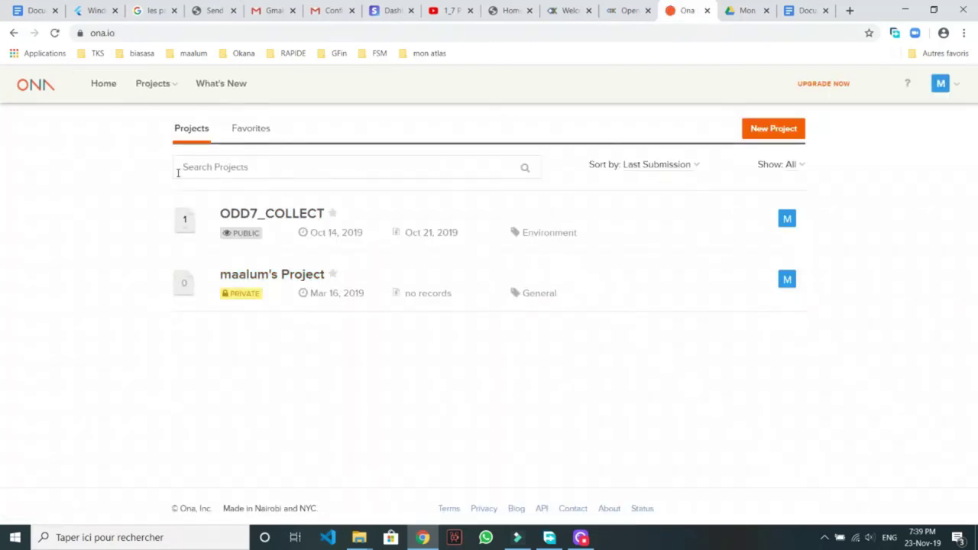
Choose Settings from the avatar menu to reach the Edit Public Profile page.
mouse_move(957, 85)
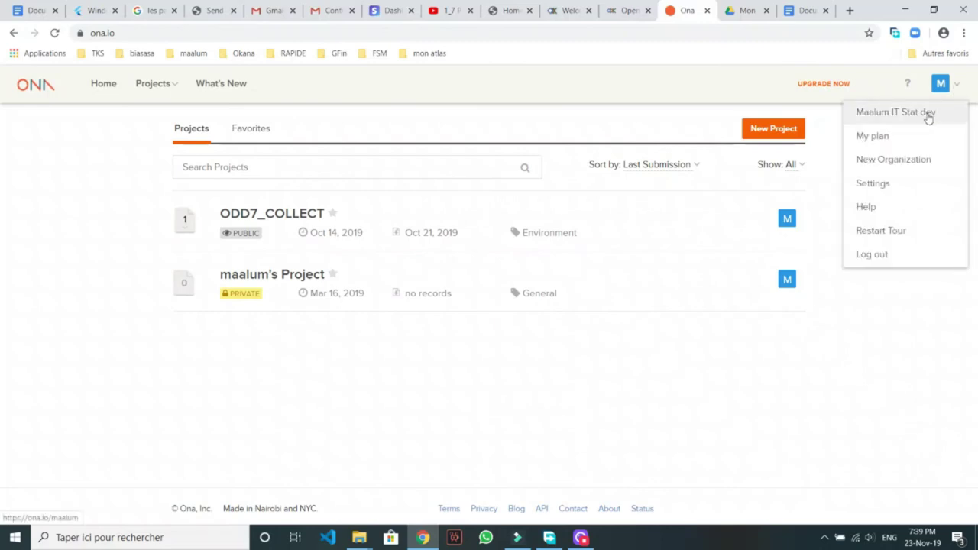
click(894, 186)
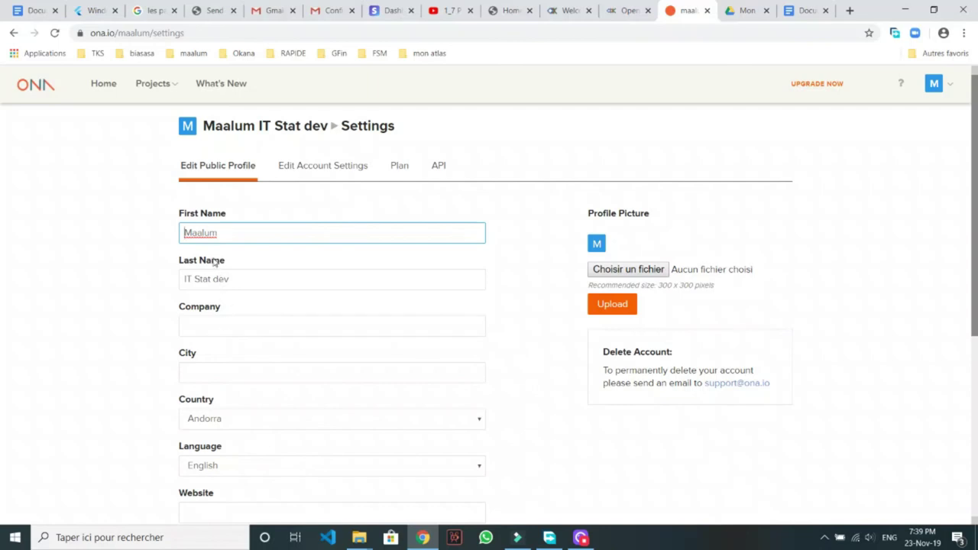
click(237, 232)
click(243, 281)
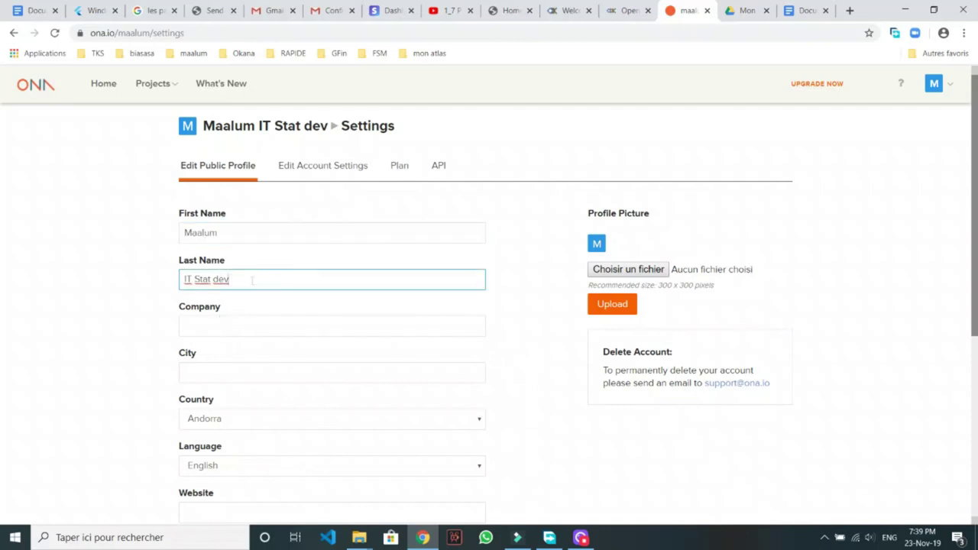
scroll(258, 393, down, 5)
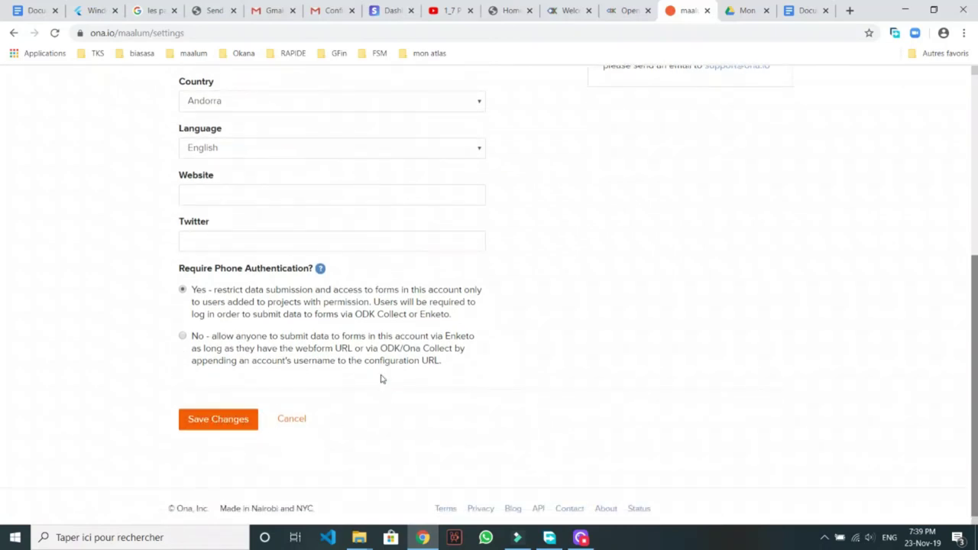
scroll(380, 377, up, 3)
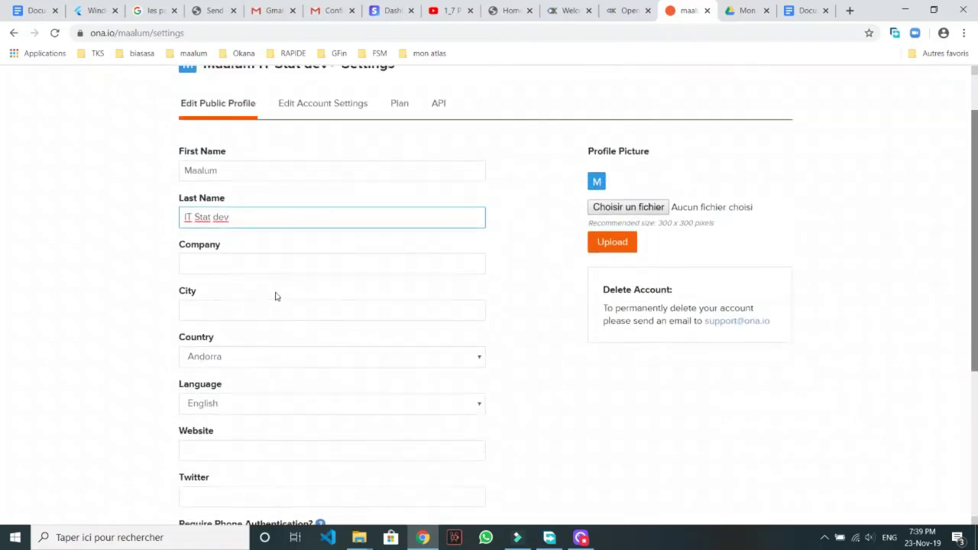
scroll(276, 296, up, 1)
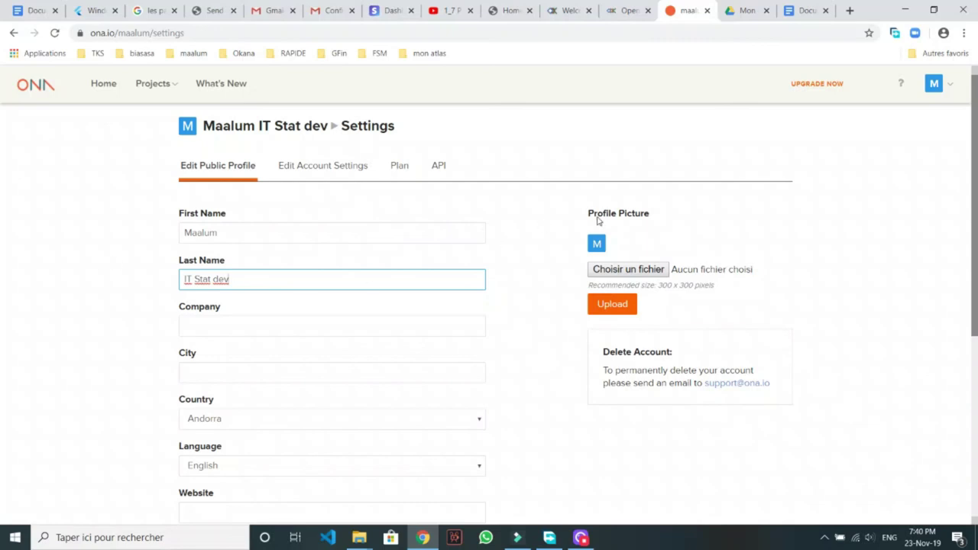
scroll(389, 255, down, 1)
scroll(374, 306, down, 2)
scroll(425, 306, down, 1)
scroll(425, 305, up, 2)
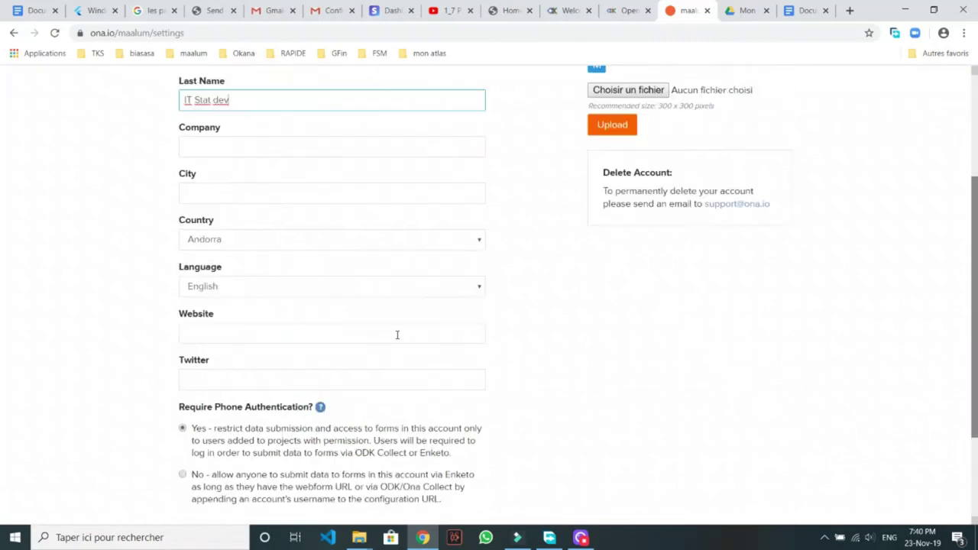
scroll(397, 334, up, 3)
click(934, 84)
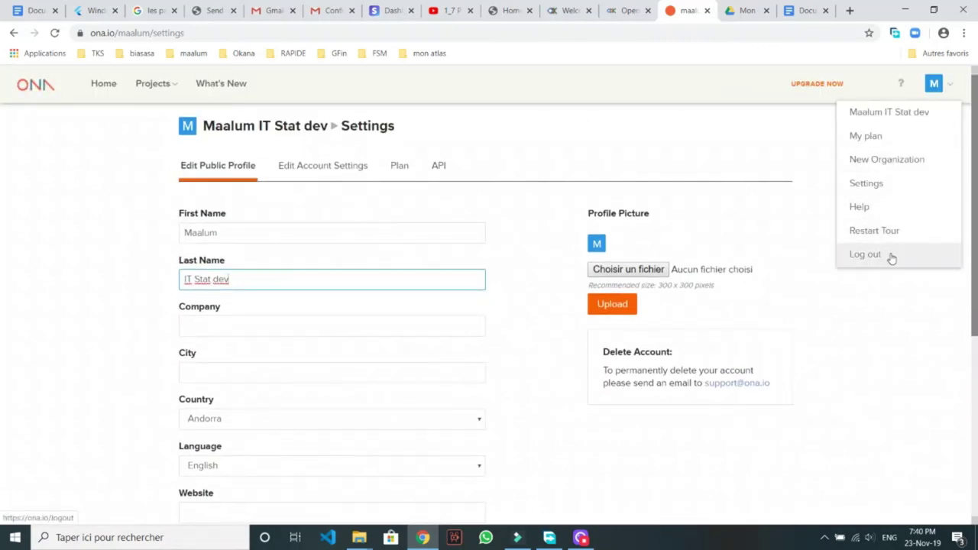